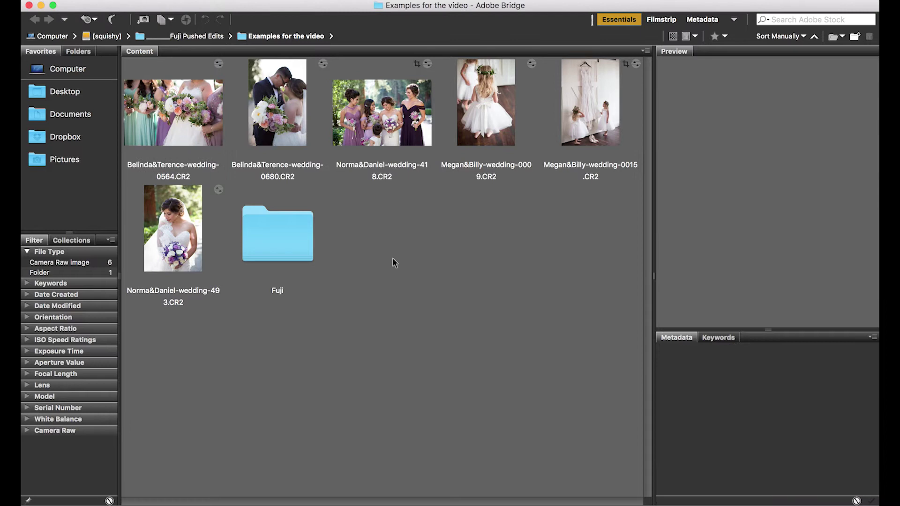
Open the bridesmaids' bouquet raw photo ending in 0564 and raise its Exposure to +0.85
{"action": "double_click", "coordinate": [189, 109]}
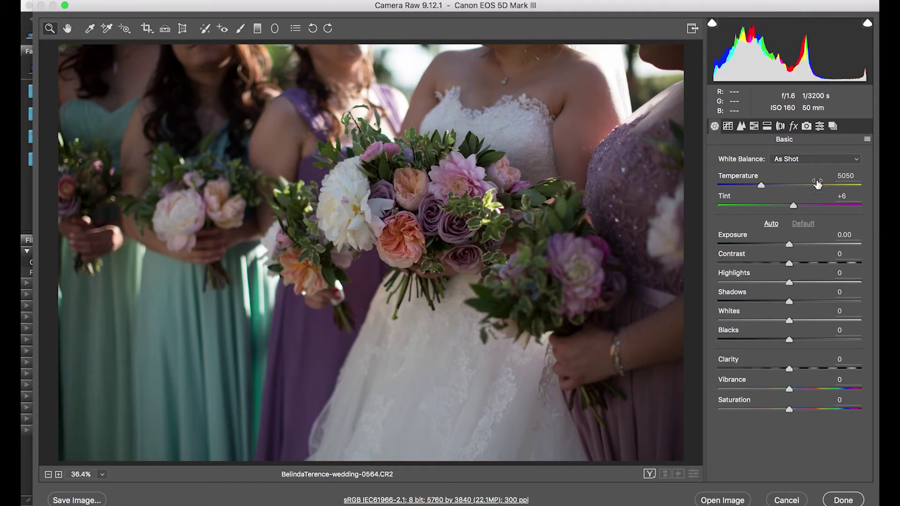
{"action": "left_click", "coordinate": [819, 126]}
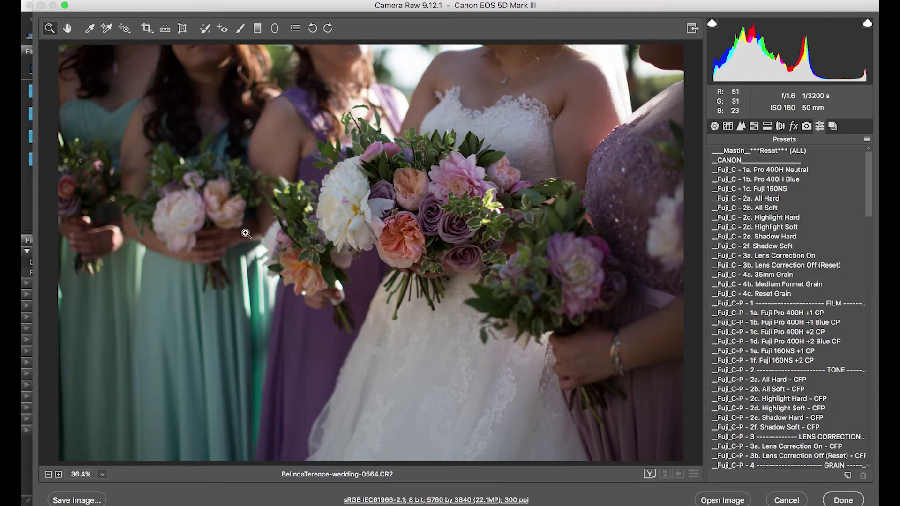
{"action": "left_click", "coordinate": [714, 126]}
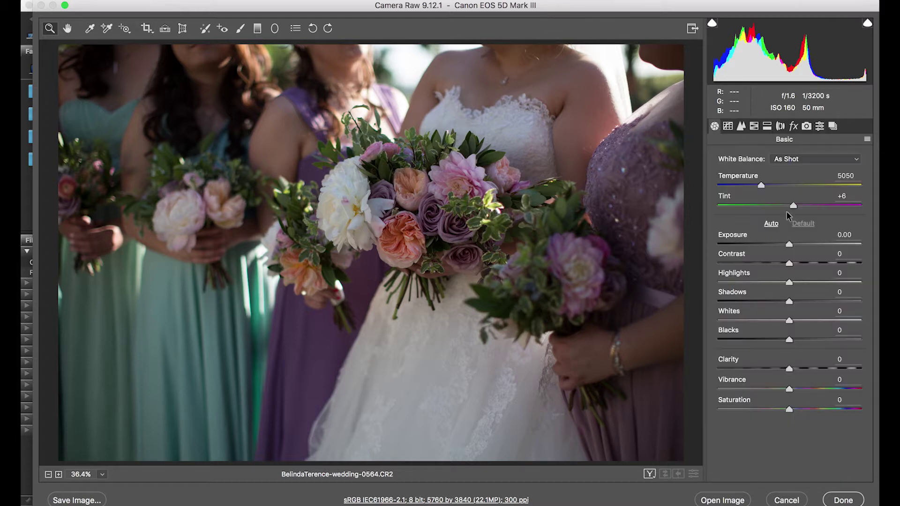
{"action": "left_click_drag", "start_coordinate": [789, 240], "coordinate": [802, 247]}
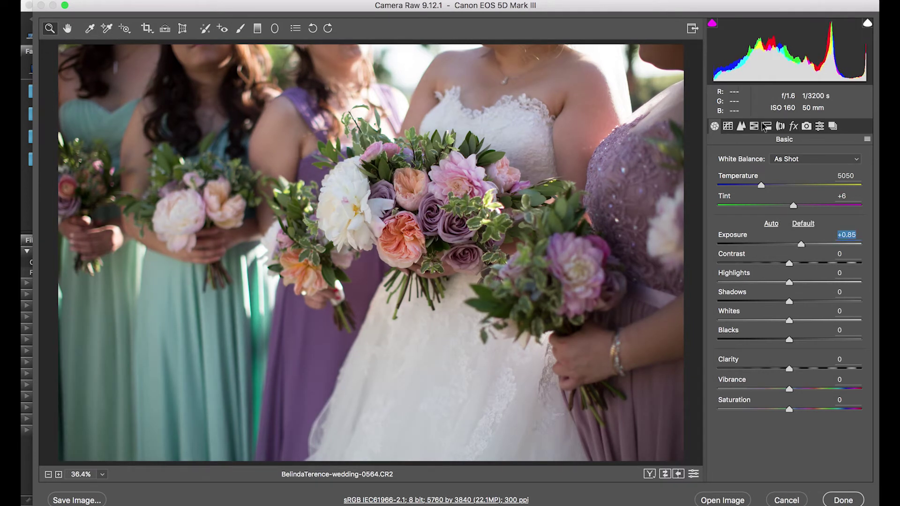
Compare the Fuji_C-P film presets Fuji Pro 400H +1 CP and +1 Blue CP, leaving +1 CP applied
{"action": "left_click", "coordinate": [819, 126]}
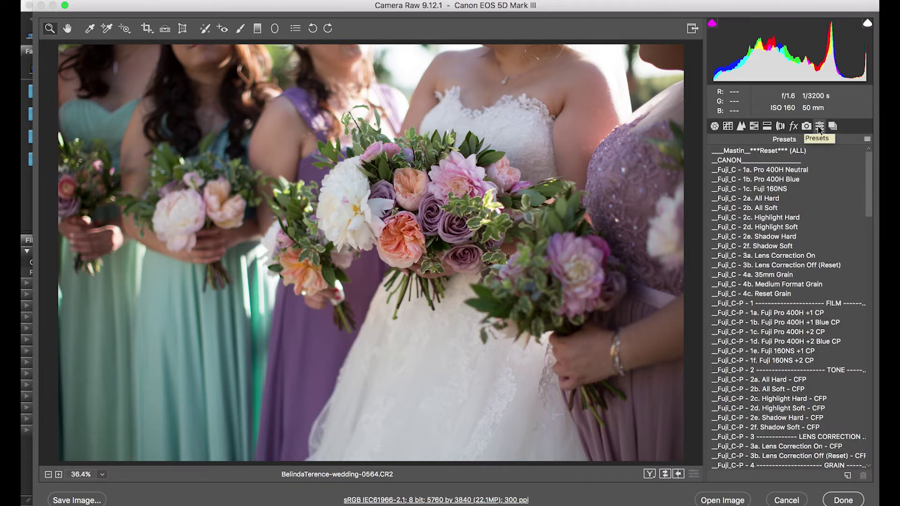
{"action": "scroll", "coordinate": [762, 309], "scroll_direction": "down", "scroll_amount": 5}
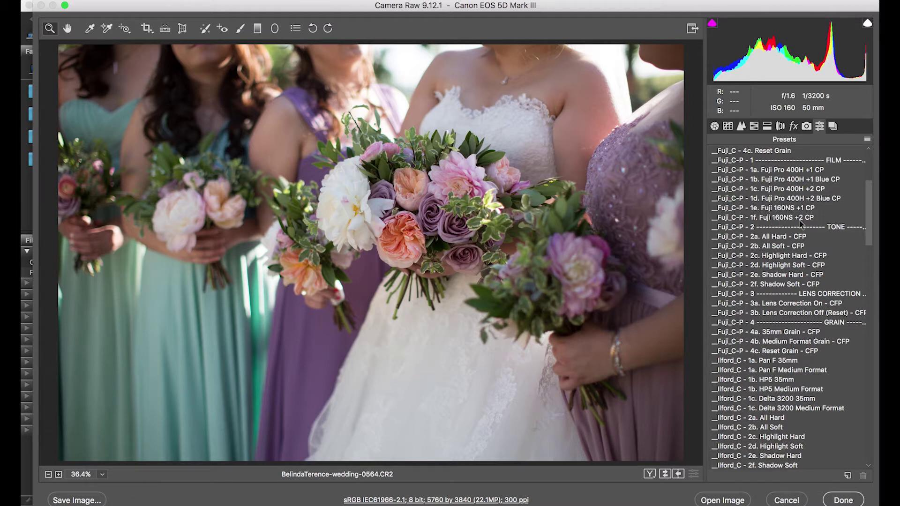
{"action": "left_click", "coordinate": [795, 178]}
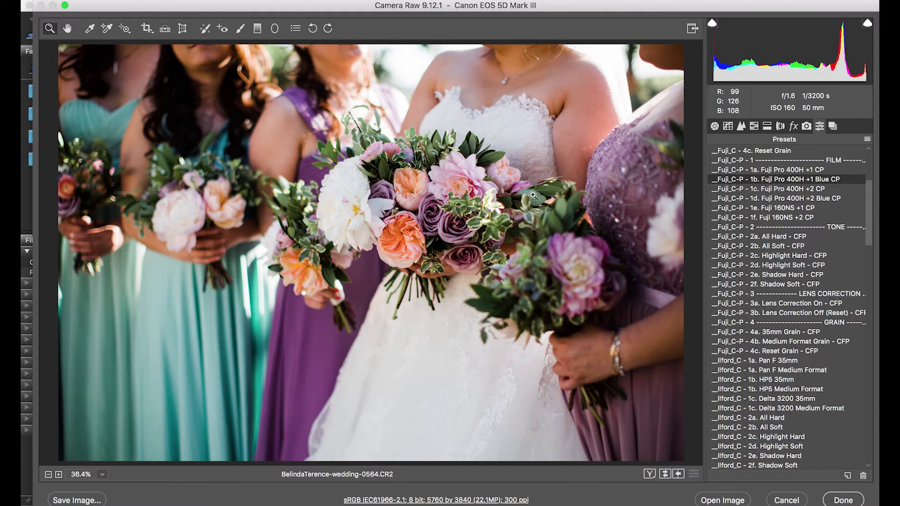
{"action": "left_click", "coordinate": [803, 171]}
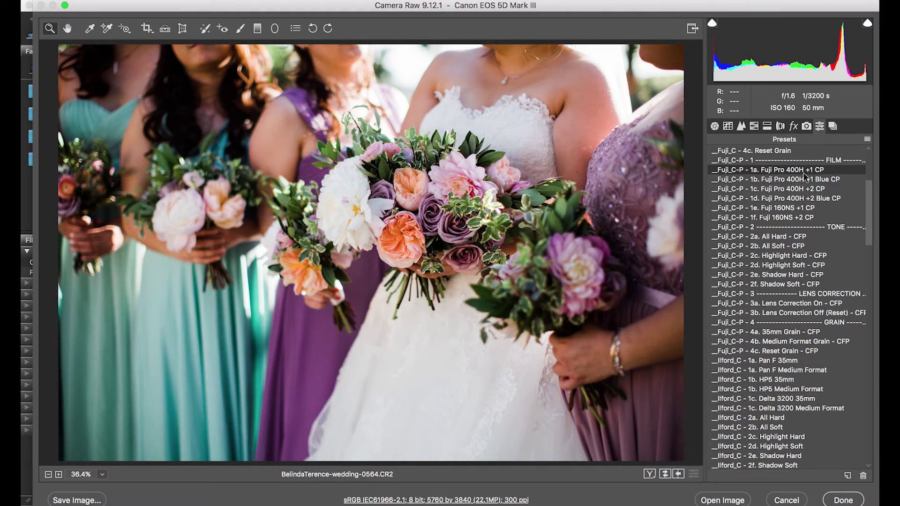
{"action": "left_click", "coordinate": [802, 180]}
{"action": "left_click", "coordinate": [804, 171]}
Examine the roses and leaves up close under the Fuji Pro 400H +1 CP and +1 Blue CP presets
{"action": "left_click_drag", "start_coordinate": [448, 195], "coordinate": [511, 253]}
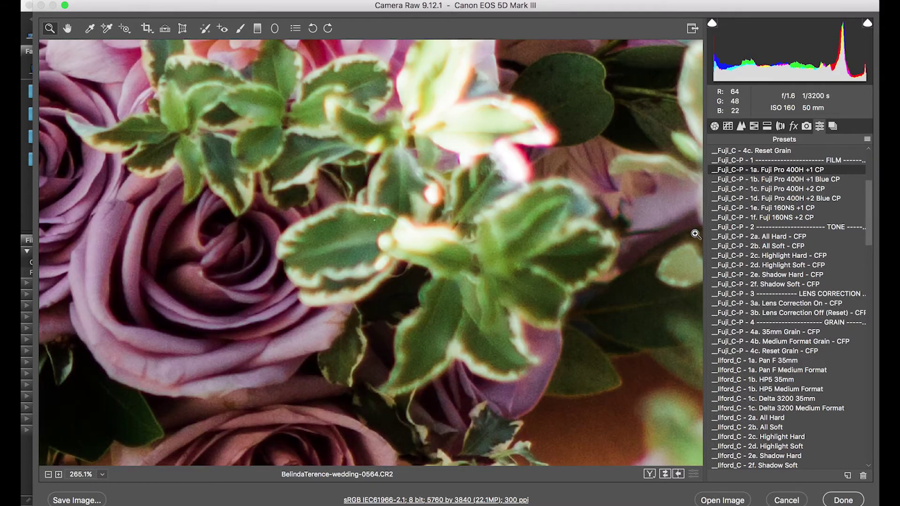
{"action": "left_click", "coordinate": [803, 181]}
{"action": "left_click", "coordinate": [803, 170]}
{"action": "left_click", "coordinate": [800, 180]}
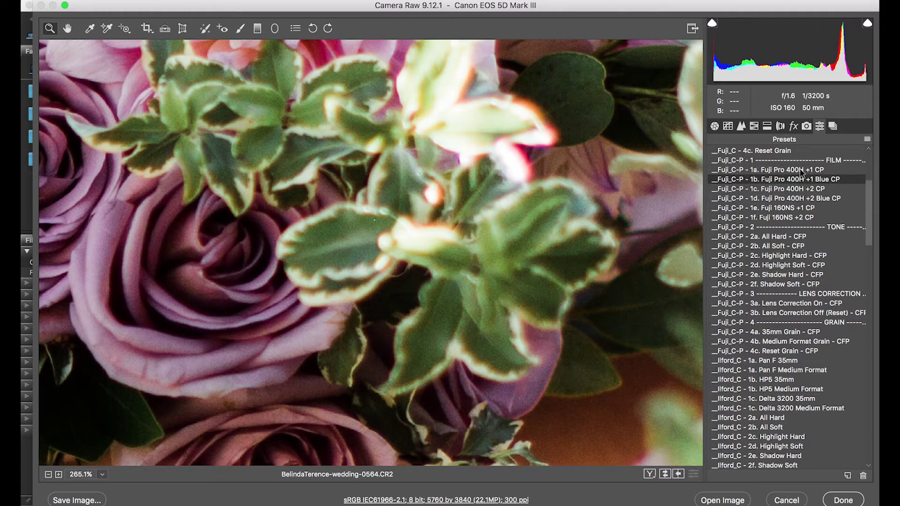
{"action": "left_click", "coordinate": [801, 171]}
{"action": "key", "text": "super+0"}
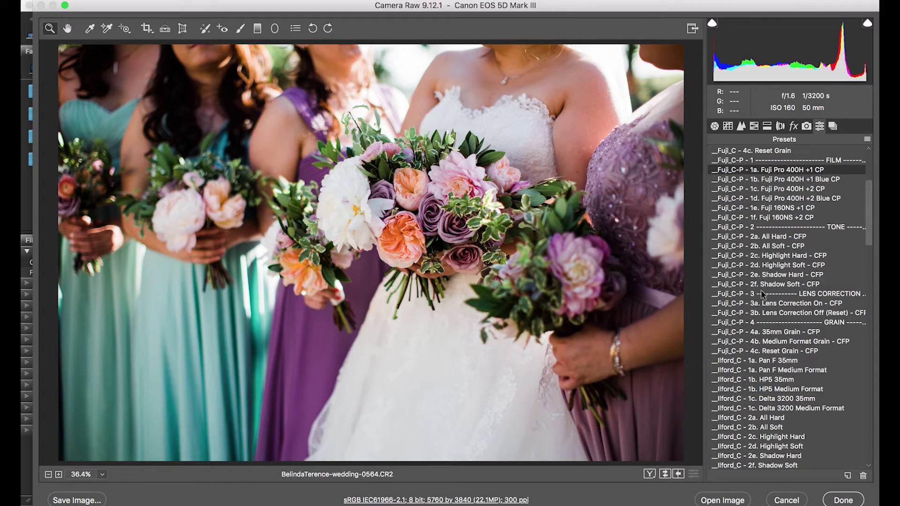
Compare the Fuji Pro 400H +1 and +2 presets and their Blue variants, leaving Fuji Pro 400H +2 CP applied
{"action": "left_click", "coordinate": [780, 181]}
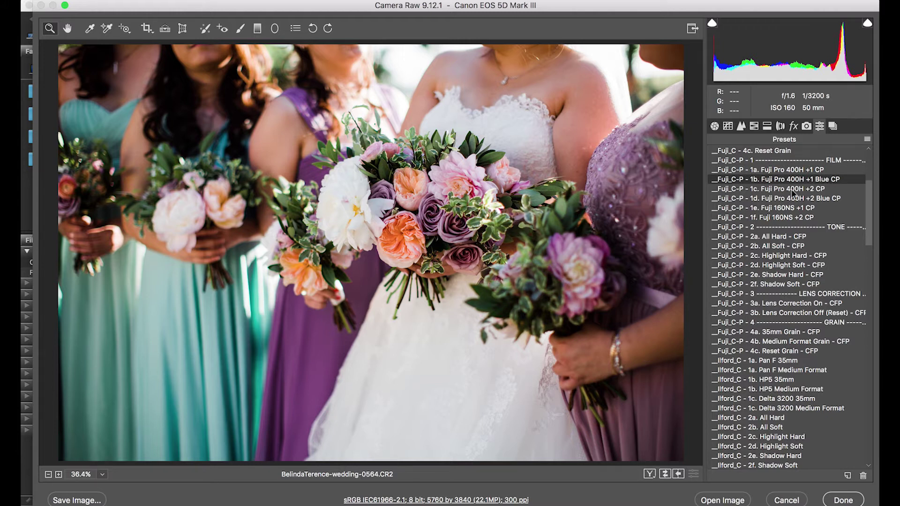
{"action": "left_click", "coordinate": [793, 189]}
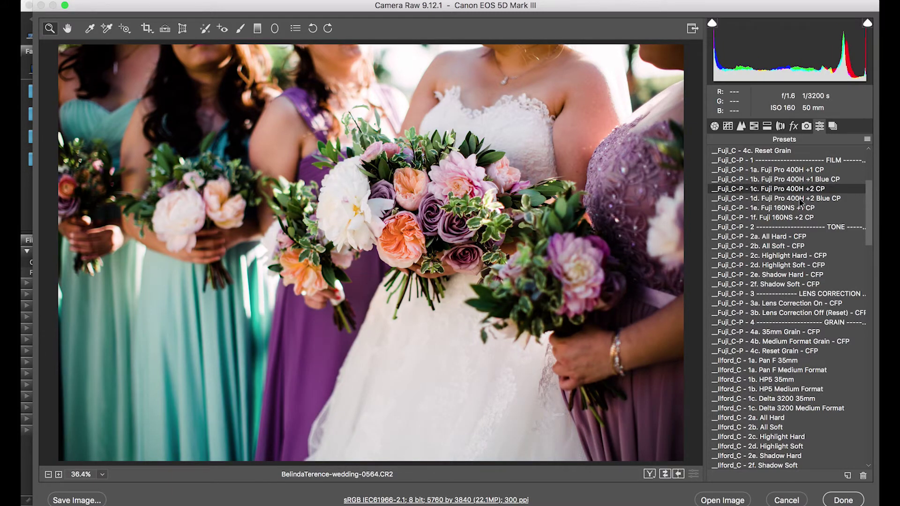
{"action": "left_click", "coordinate": [799, 200]}
{"action": "left_click", "coordinate": [800, 189]}
{"action": "left_click", "coordinate": [801, 181]}
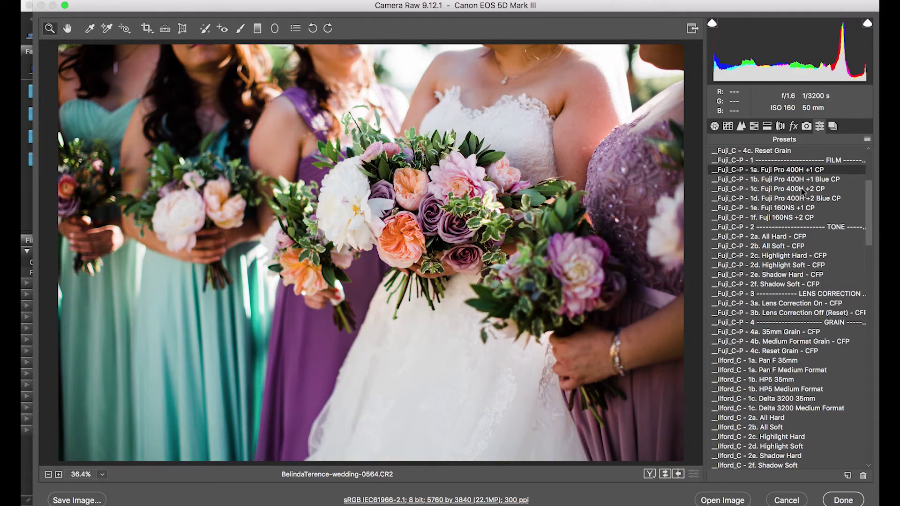
{"action": "left_click", "coordinate": [802, 190]}
{"action": "left_click", "coordinate": [801, 179]}
{"action": "left_click", "coordinate": [802, 190]}
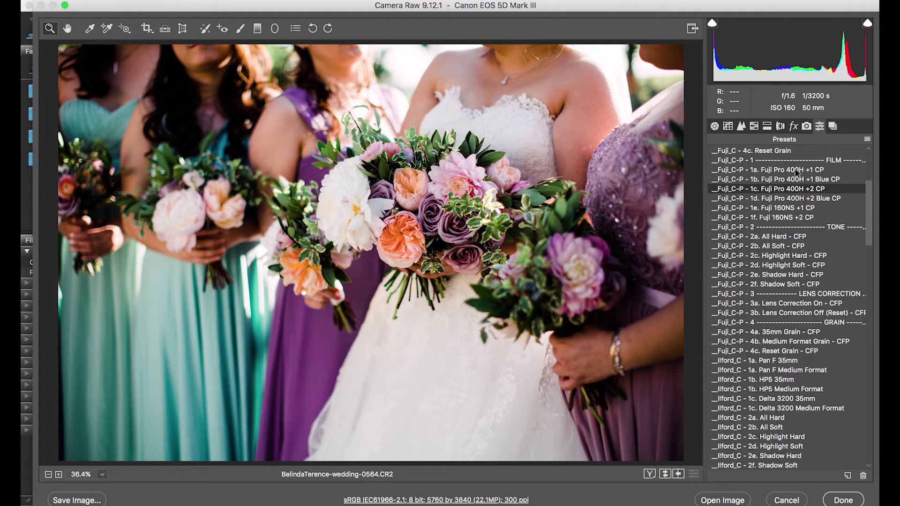
{"action": "left_click", "coordinate": [796, 170]}
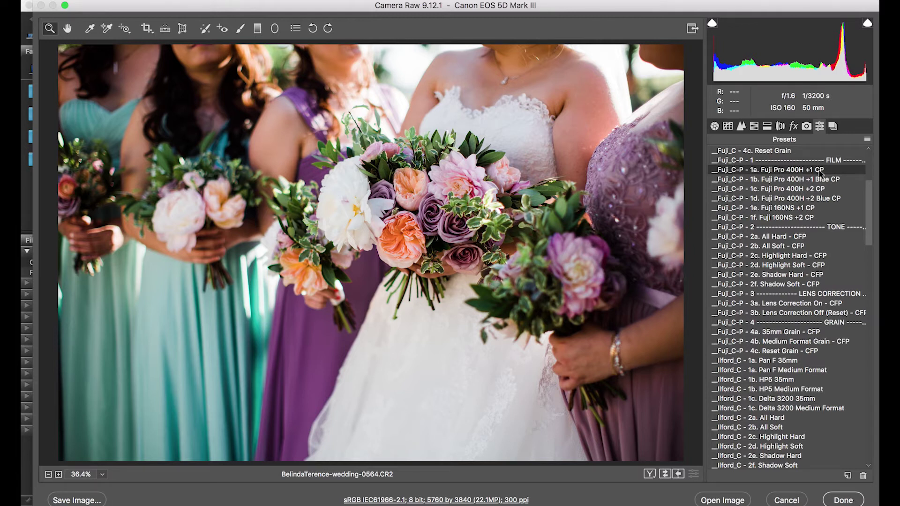
{"action": "left_click", "coordinate": [792, 189]}
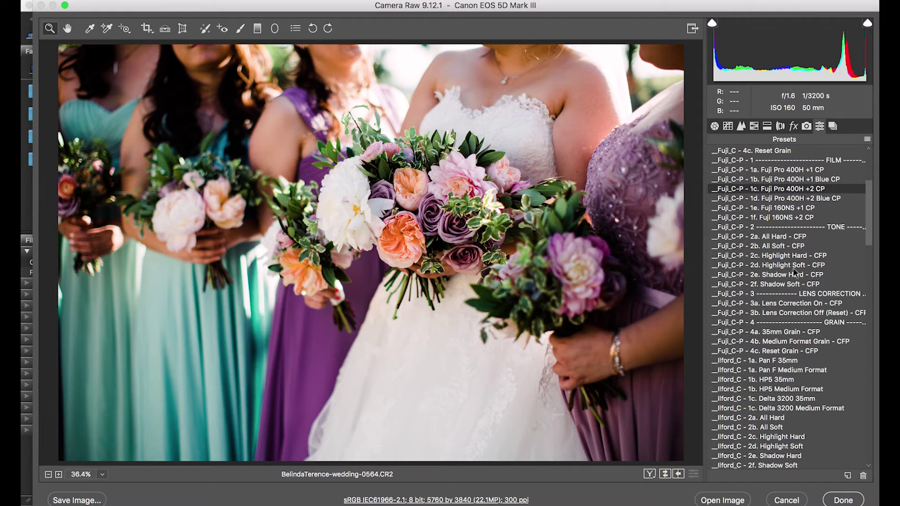
Try the All Hard and All Soft CFP tone presets on the photo and apply 2f. Shadow Soft - CFP
{"action": "scroll", "coordinate": [793, 274], "scroll_direction": "down", "scroll_amount": 2}
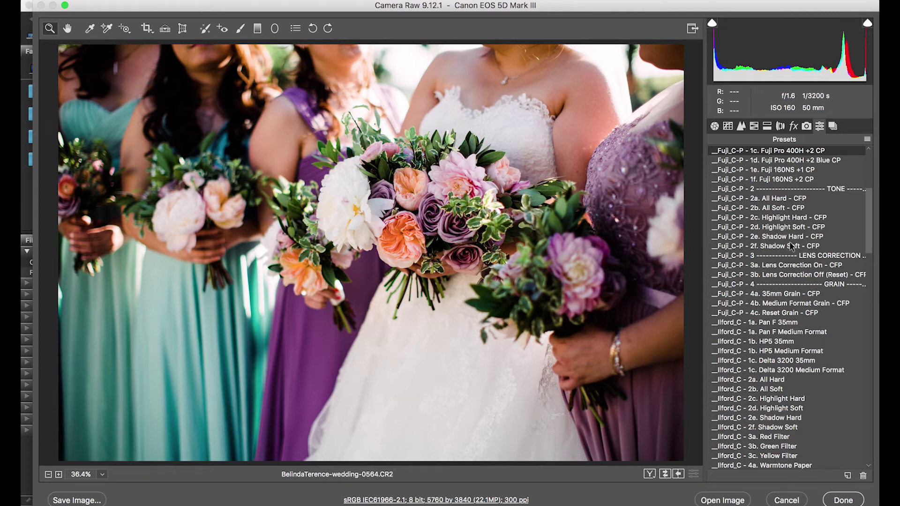
{"action": "left_click", "coordinate": [778, 200]}
{"action": "left_click", "coordinate": [776, 209]}
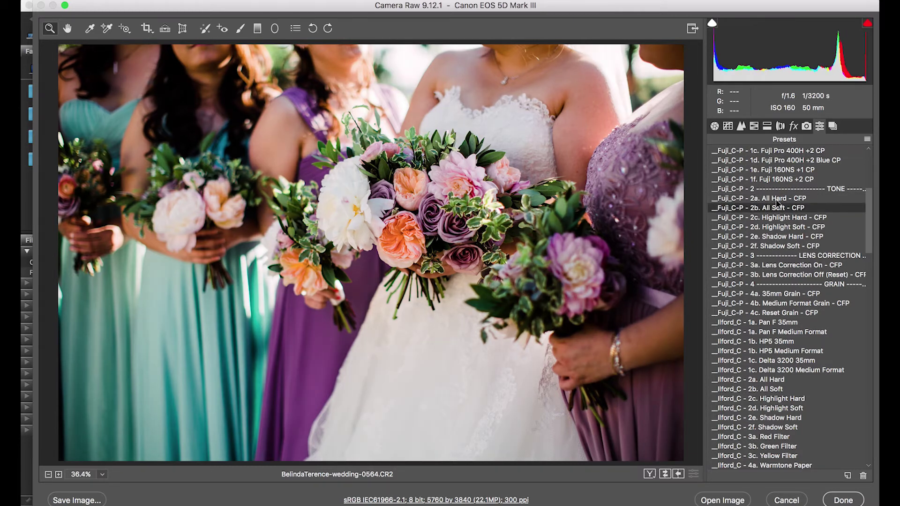
{"action": "left_click", "coordinate": [777, 199]}
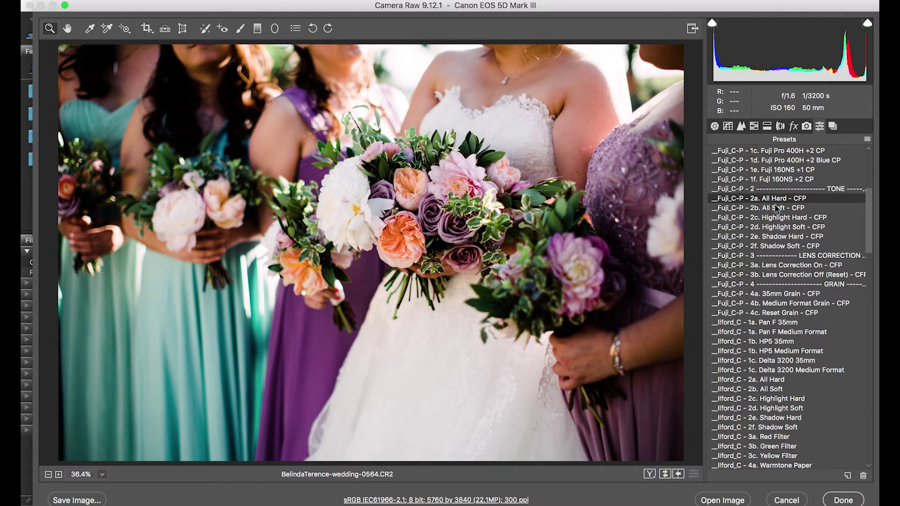
{"action": "left_click", "coordinate": [777, 209]}
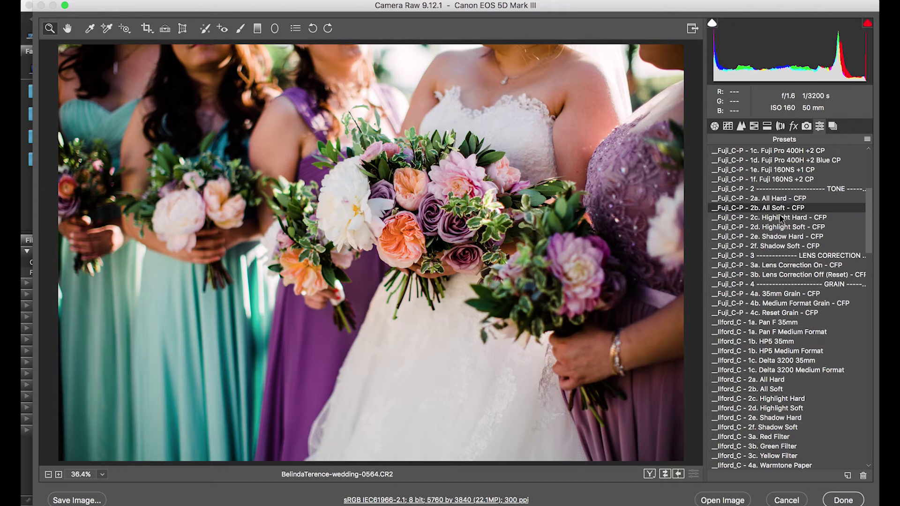
{"action": "left_click", "coordinate": [780, 218]}
{"action": "scroll", "coordinate": [766, 220], "scroll_direction": "down", "scroll_amount": 2}
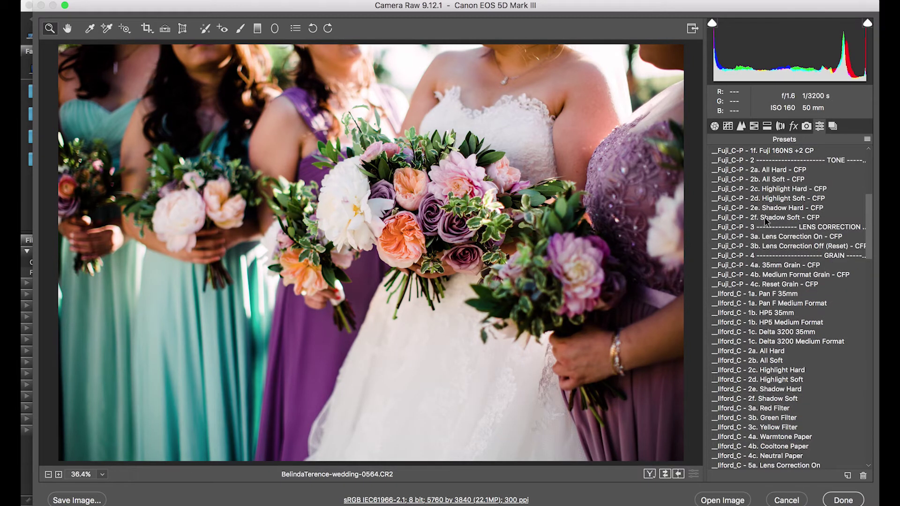
{"action": "left_click", "coordinate": [778, 218]}
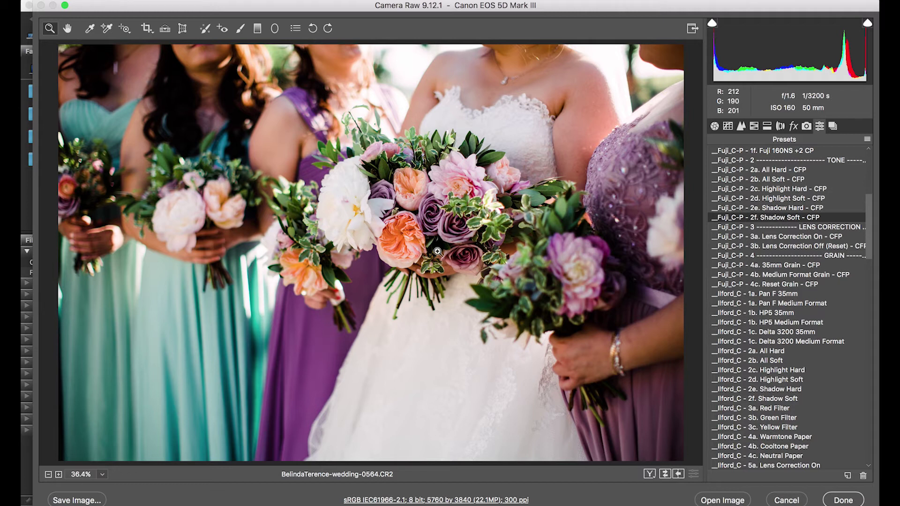
Apply the 3a. Lens Correction On and 4b. Medium Format Grain CFP presets on top of Shadow Soft
{"action": "left_click", "coordinate": [794, 237]}
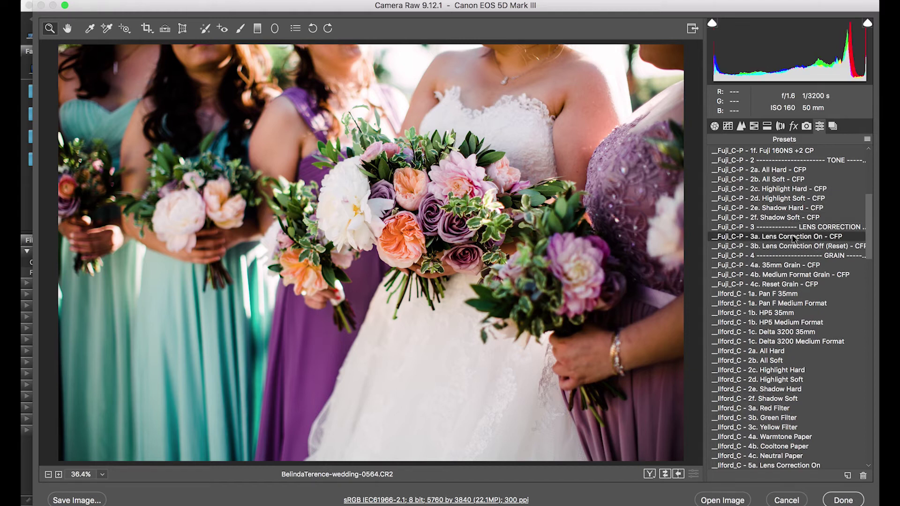
{"action": "left_click", "coordinate": [792, 217]}
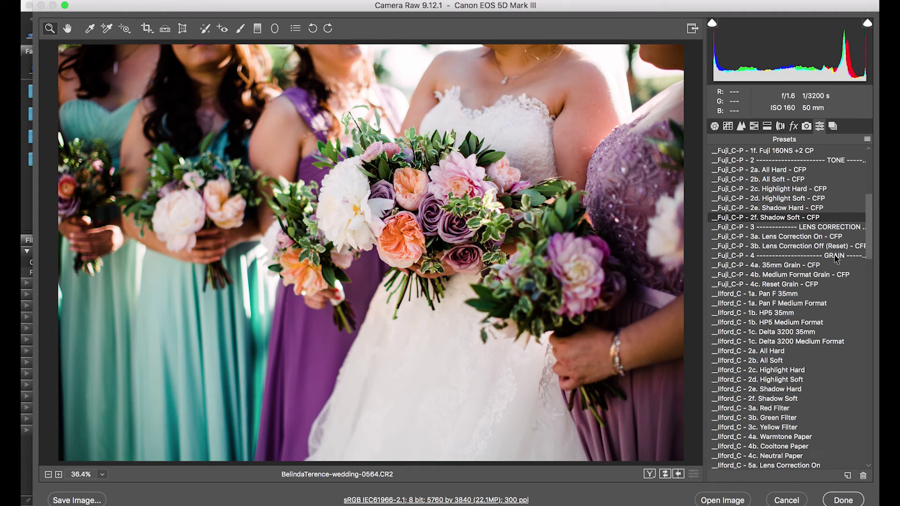
{"action": "left_click", "coordinate": [797, 237]}
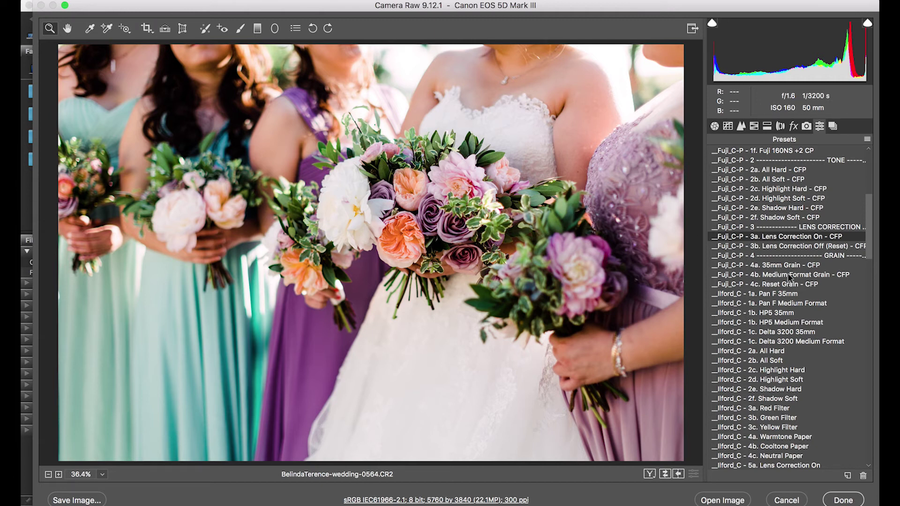
{"action": "left_click", "coordinate": [789, 277]}
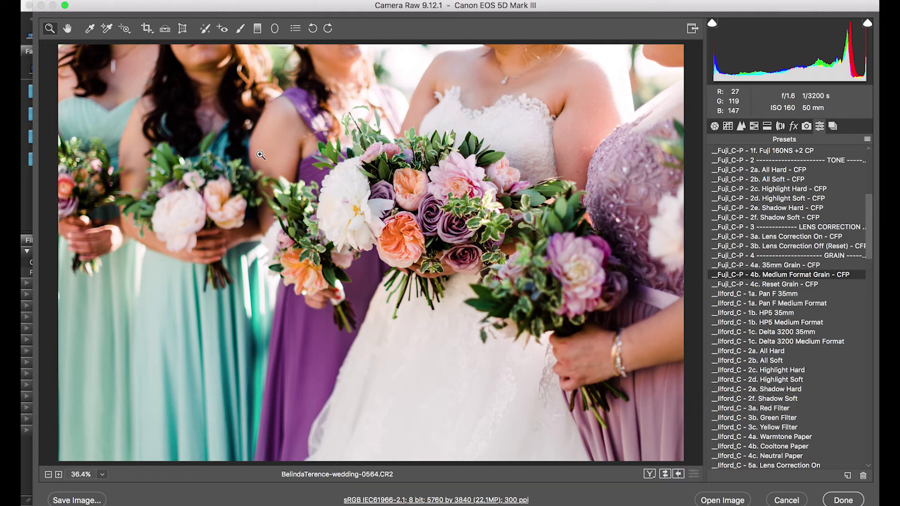
{"action": "scroll", "coordinate": [764, 193], "scroll_direction": "up", "scroll_amount": 1}
{"action": "scroll", "coordinate": [764, 192], "scroll_direction": "up", "scroll_amount": 7}
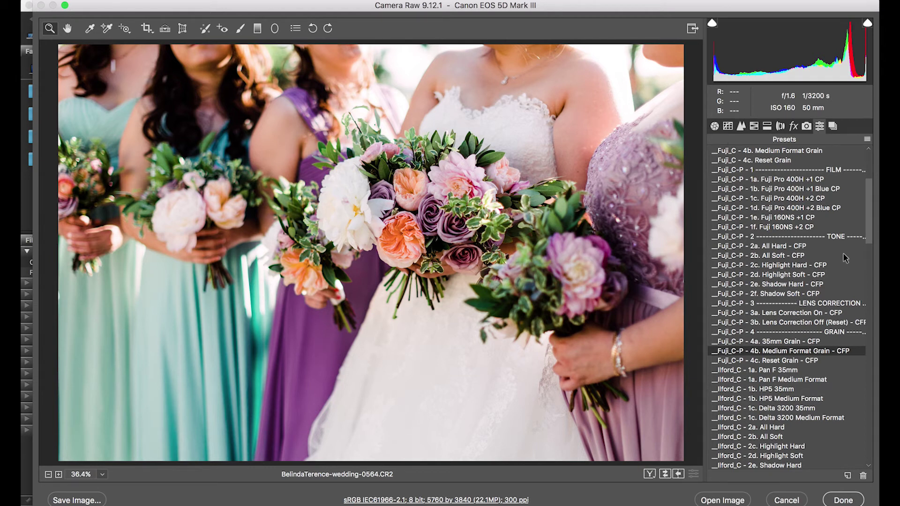
Fine-tune the photo's Exposure to +1.20 in the basic adjustments
{"action": "left_click", "coordinate": [714, 126]}
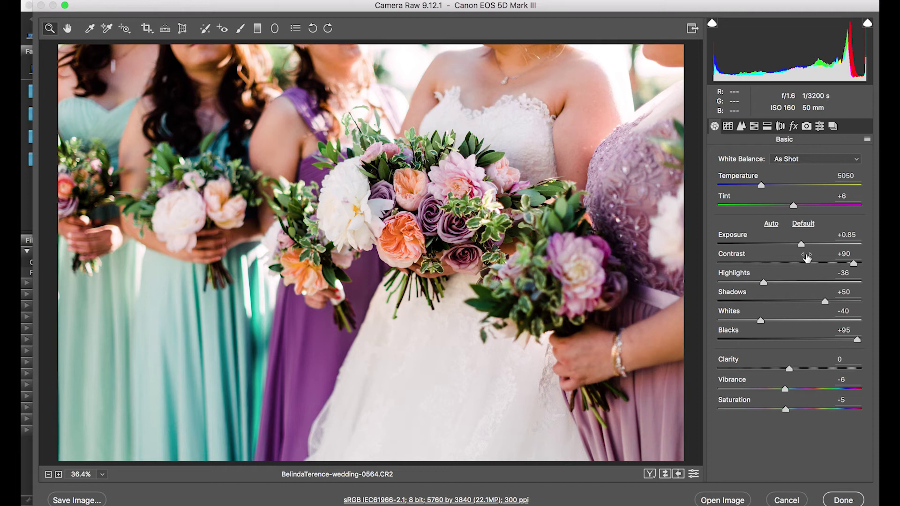
{"action": "left_click_drag", "start_coordinate": [803, 248], "coordinate": [808, 248]}
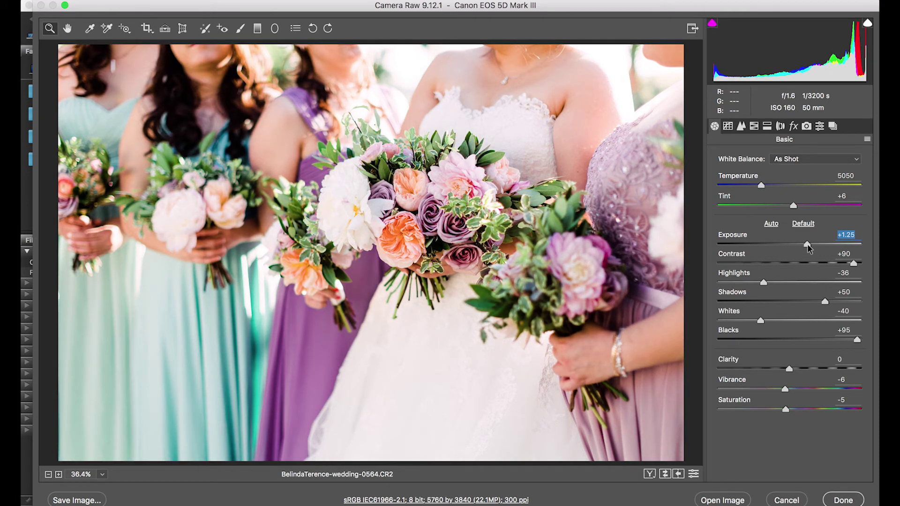
{"action": "left_click_drag", "start_coordinate": [807, 249], "coordinate": [807, 249]}
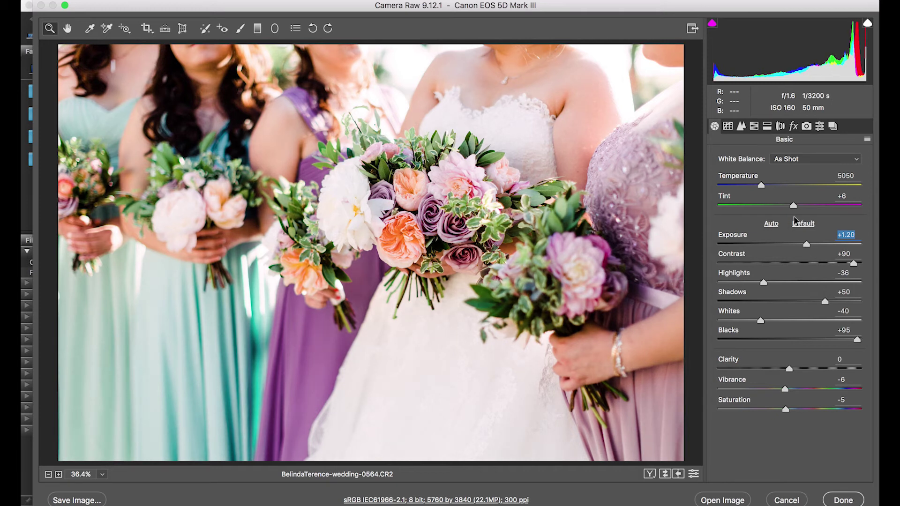
Cool the white balance Temperature to 4400 and warm it to 5250
{"action": "mouse_move", "coordinate": [761, 187]}
{"action": "left_mouse_down"}
{"action": "mouse_move", "coordinate": [778, 188]}
{"action": "mouse_move", "coordinate": [752, 189]}
{"action": "left_mouse_up"}
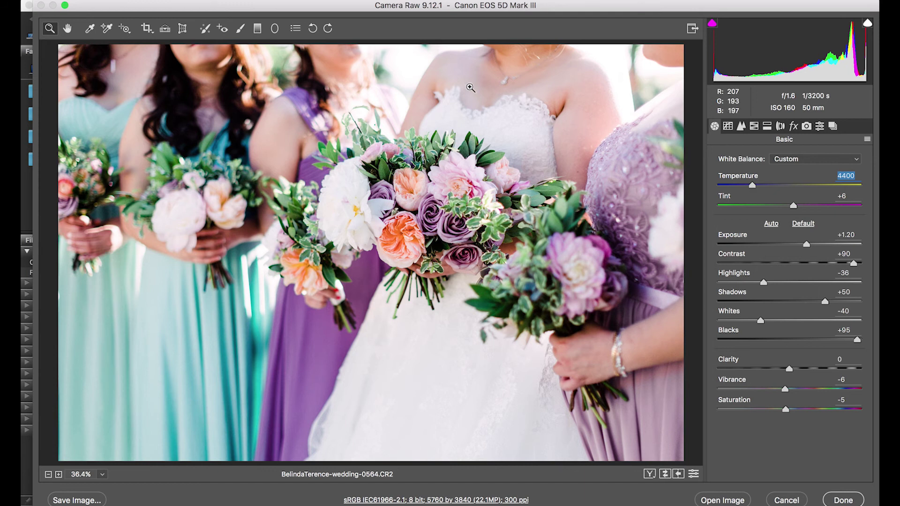
{"action": "left_click_drag", "start_coordinate": [752, 186], "coordinate": [763, 186]}
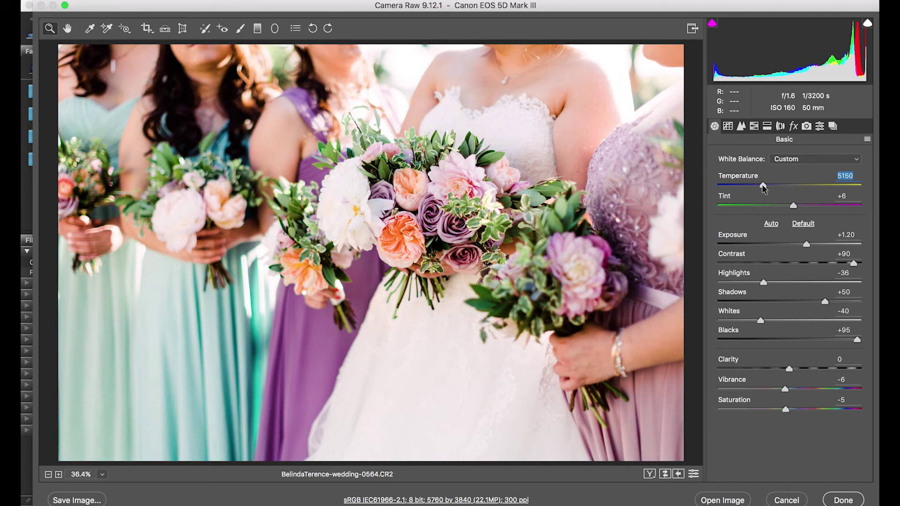
{"action": "left_click_drag", "start_coordinate": [762, 187], "coordinate": [764, 188]}
Push the Tint towards magenta to +36 and reduce it to about +10
{"action": "left_click_drag", "start_coordinate": [794, 206], "coordinate": [816, 207]}
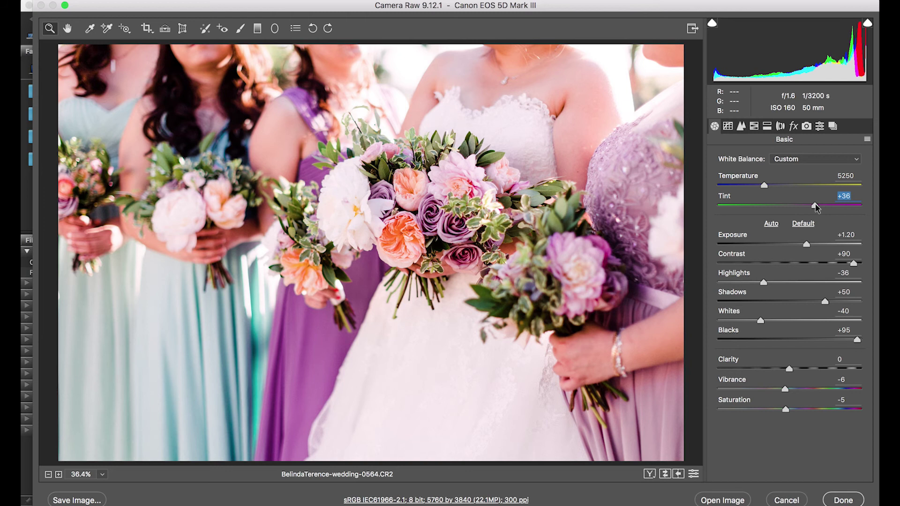
{"action": "type", "text": "8"}
{"action": "key", "text": "shift+Tab"}
{"action": "left_click", "coordinate": [842, 196]}
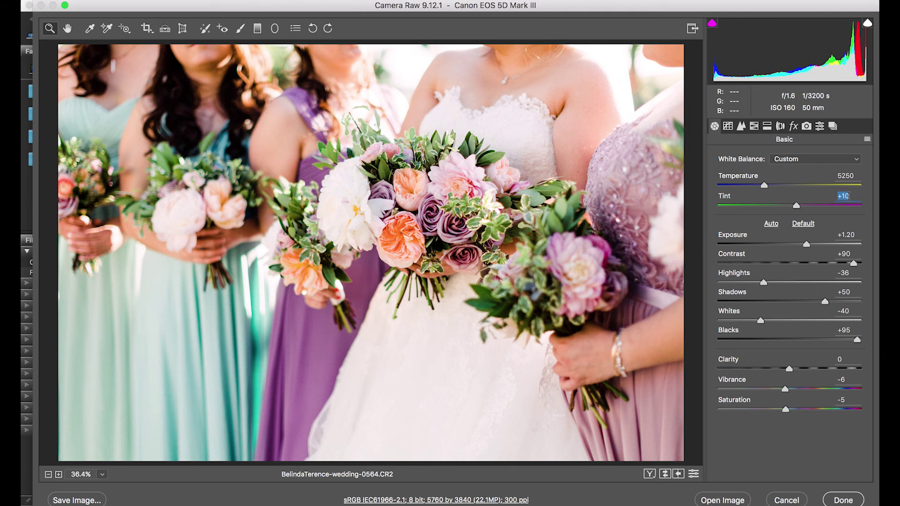
{"action": "key", "text": "Down"}
Set the white balance to a Tint of -2 and a Temperature of 5600
{"action": "left_click_drag", "start_coordinate": [791, 208], "coordinate": [786, 209]}
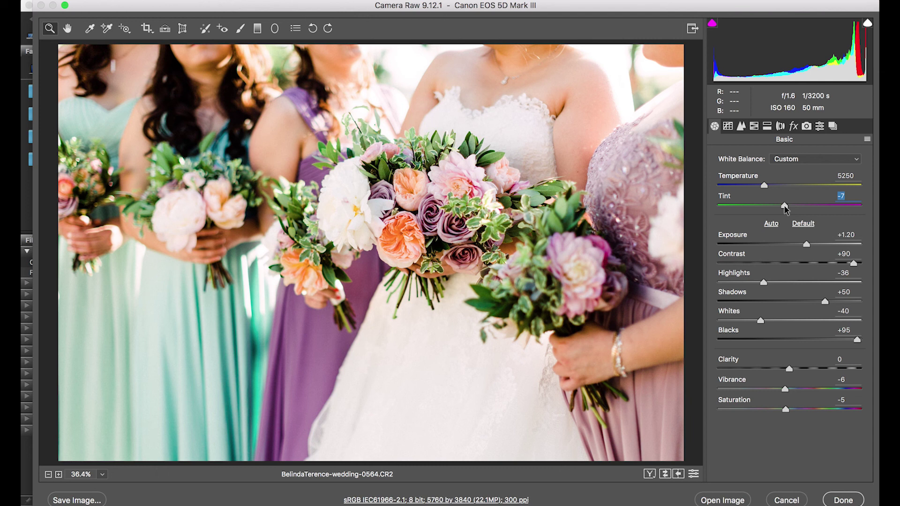
{"action": "left_click_drag", "start_coordinate": [785, 207], "coordinate": [784, 207]}
{"action": "left_click_drag", "start_coordinate": [784, 207], "coordinate": [791, 207]}
{"action": "left_click", "coordinate": [489, 278]}
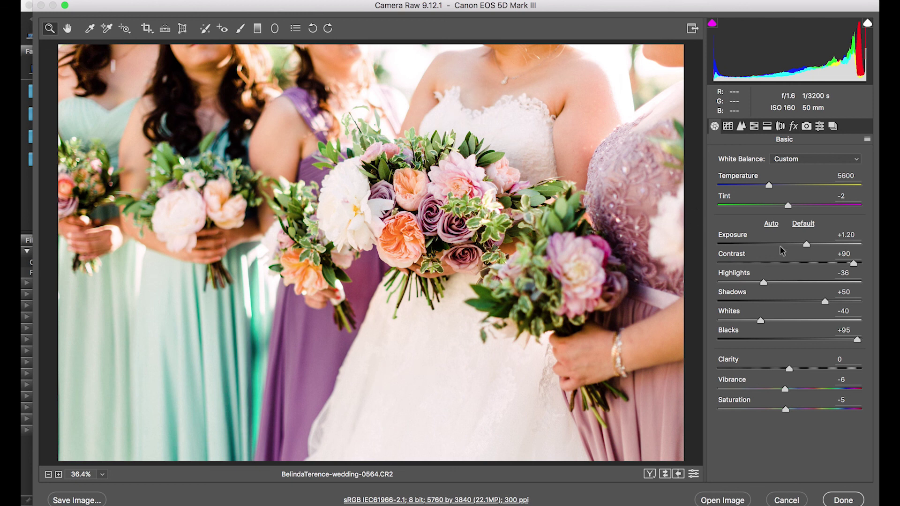
Raise the photo's Exposure to +1.40 in small increments
{"action": "key", "text": "Up"}
{"action": "key", "text": "Up"}
{"action": "key", "text": "Up"}
{"action": "key", "text": "Up"}
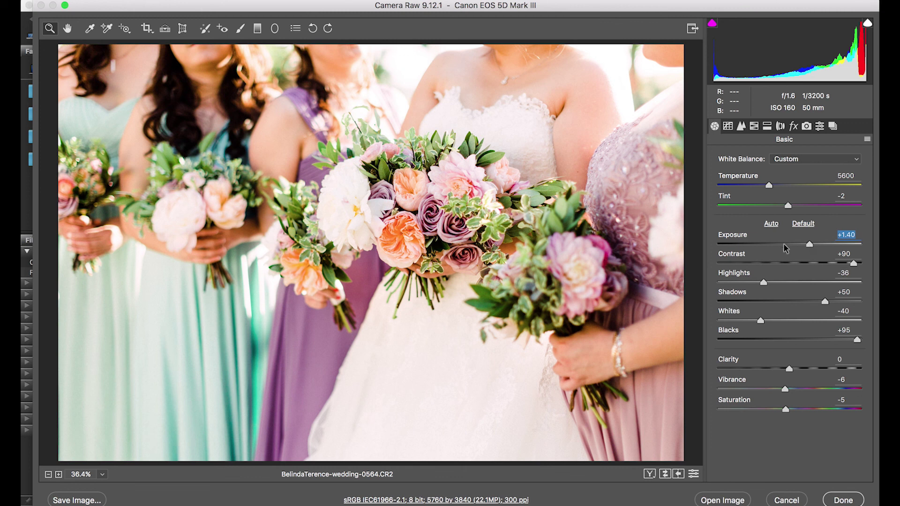